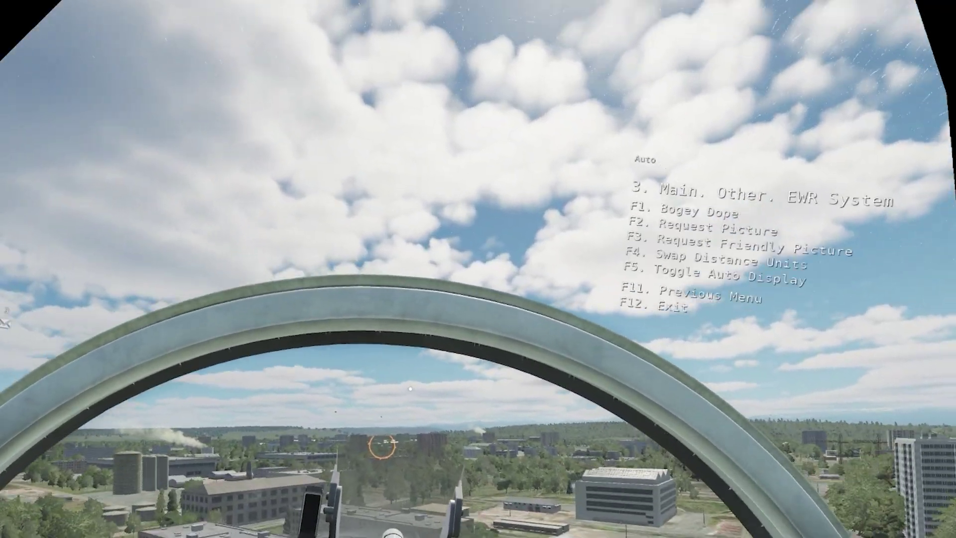
- Request the EWR picture listing five nearby bandits with bearing, range and altitude
key(F2)
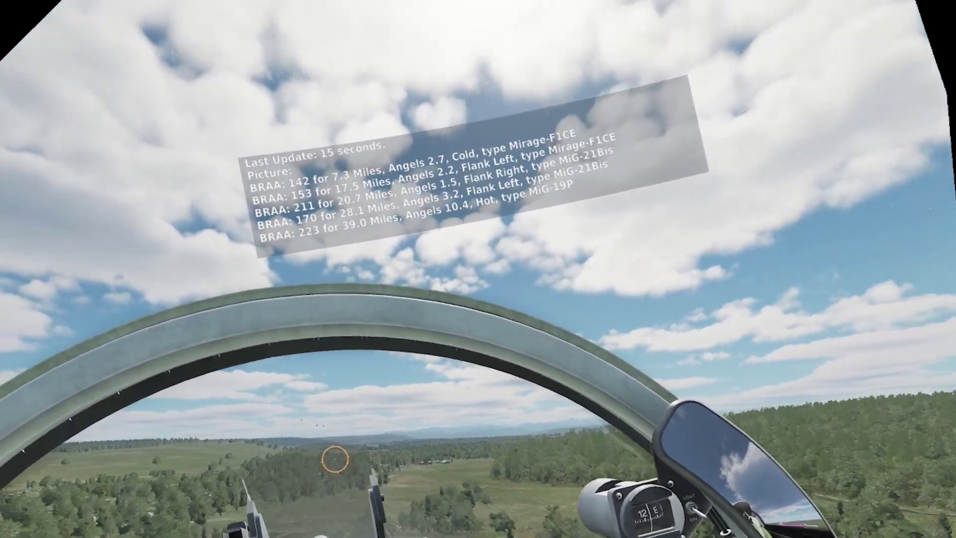
- Request an updated EWR picture of the Mirage-F1CE and MiG bandits
key(backslash)
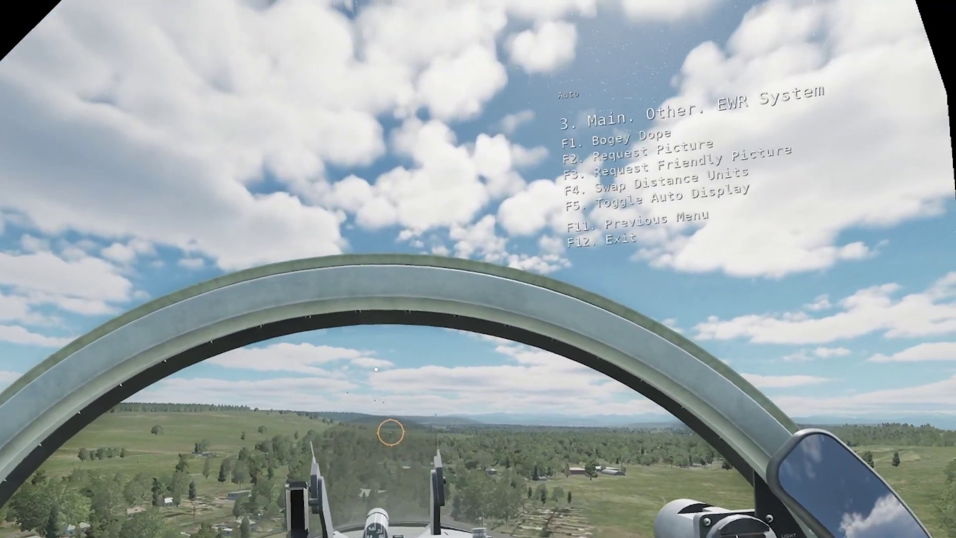
key(F2)
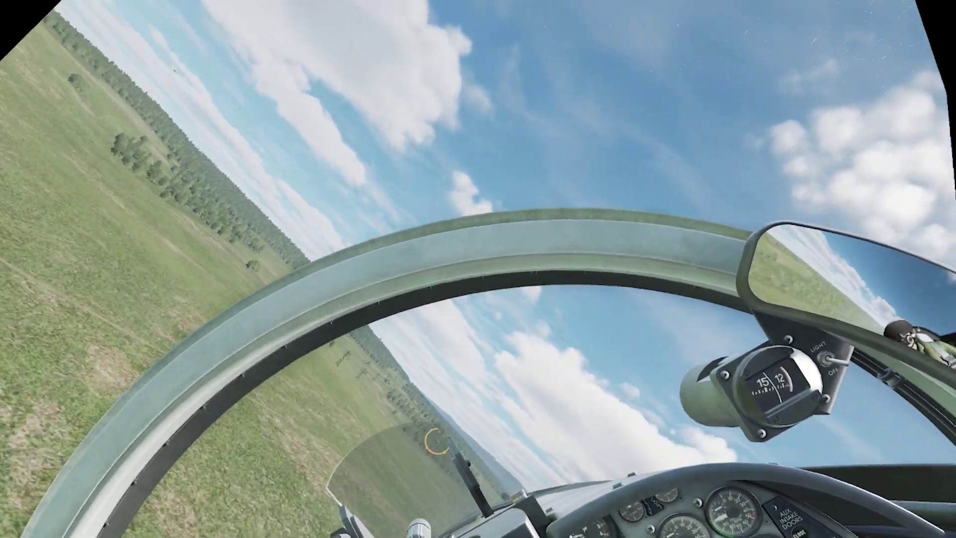
key(F10)
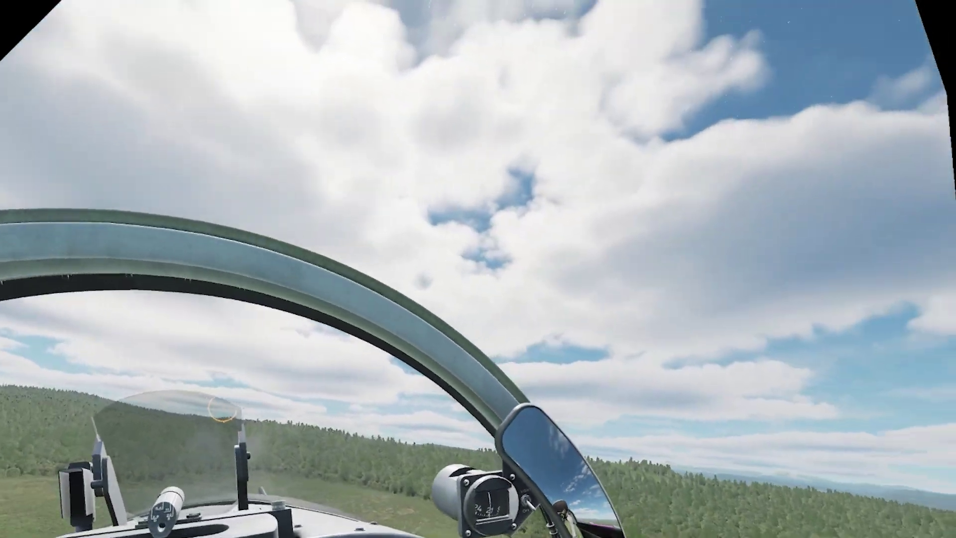
- Reopen the radio menu for a new EWR picture request while flying low
key(backslash)
- Refresh the EWR picture twice to follow the MiG-21Bis closing to a few miles
key(F1)
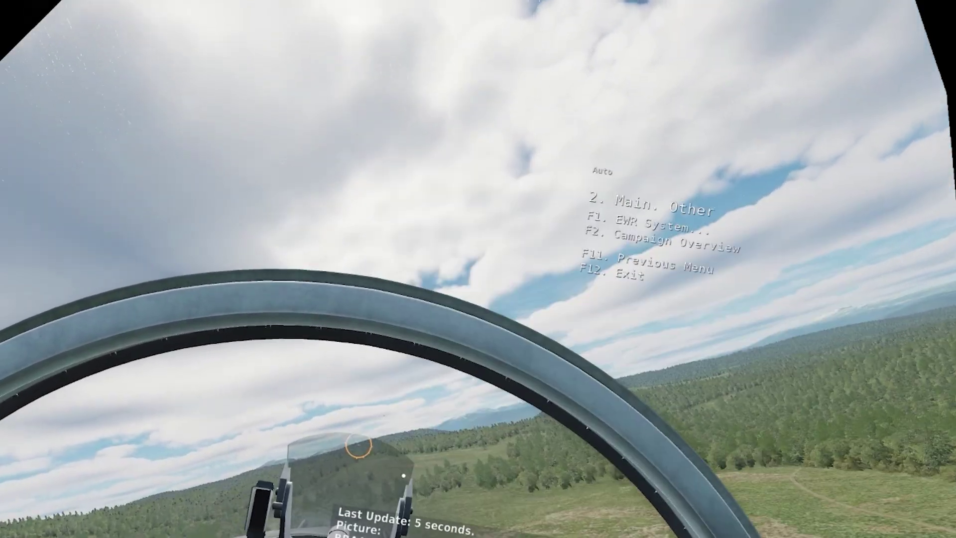
key(F2)
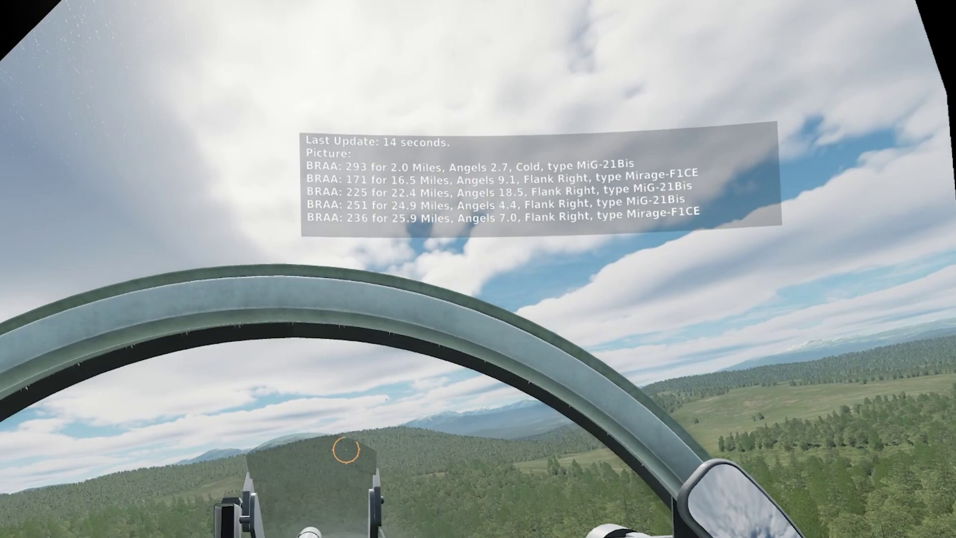
key(backslash)
key(F1)
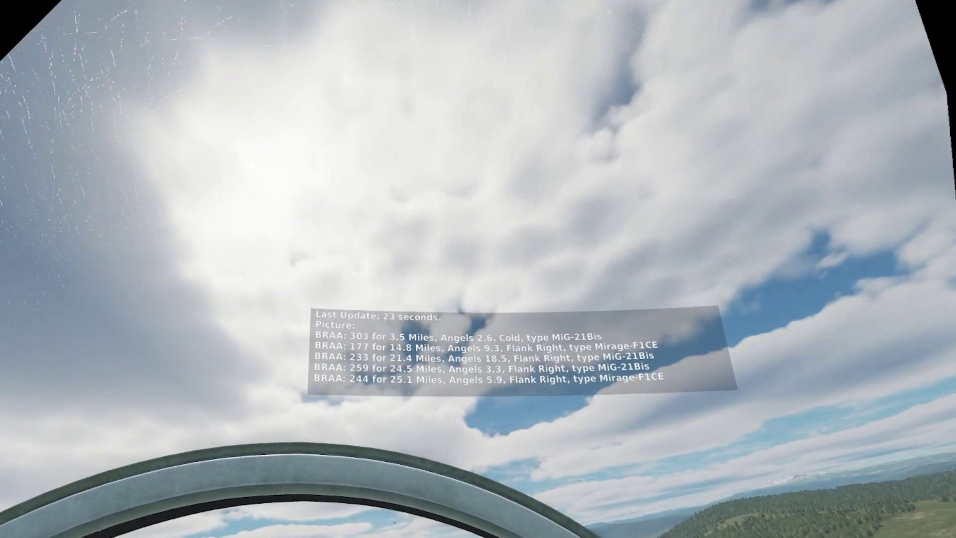
key(F2)
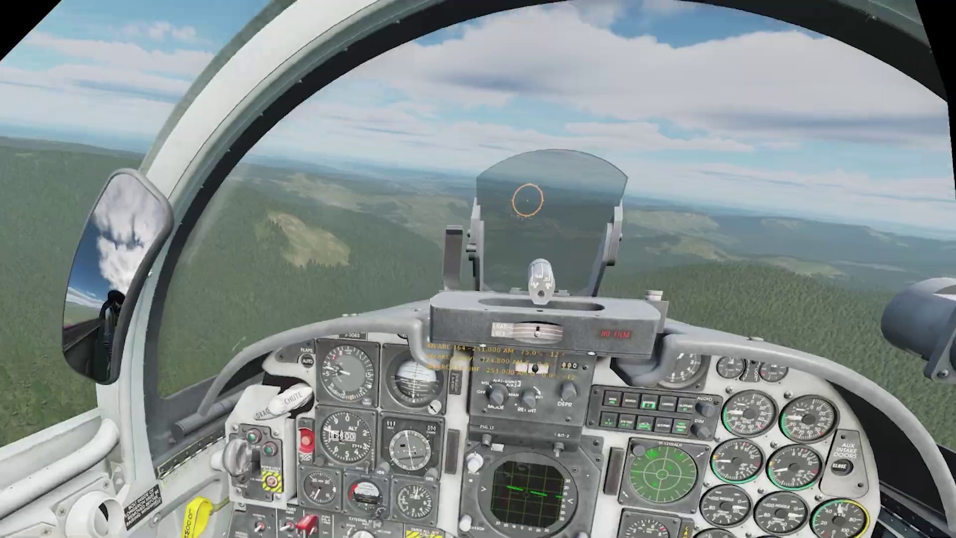
- Request two EWR picture reports of enemy contacts, leaving the EWR System submenu open
key(backslash)
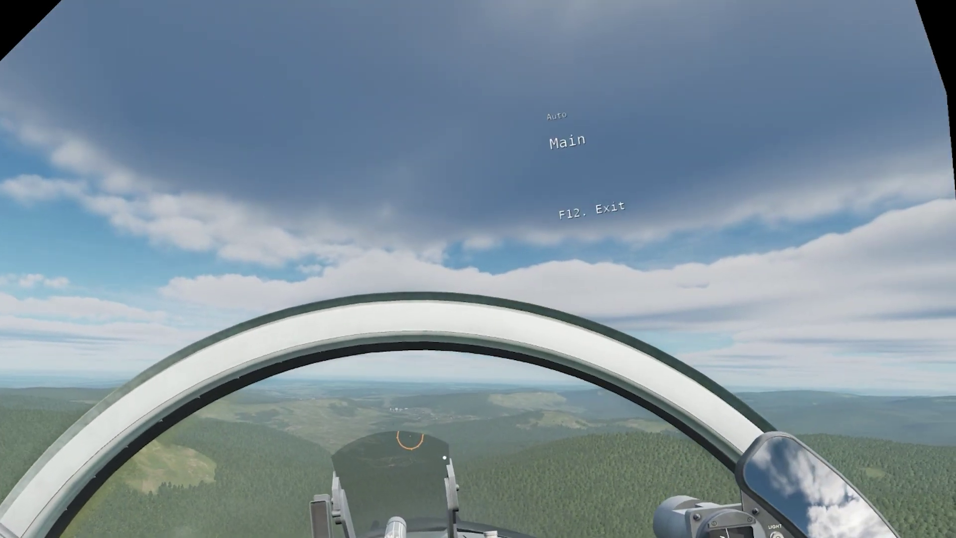
key(F2)
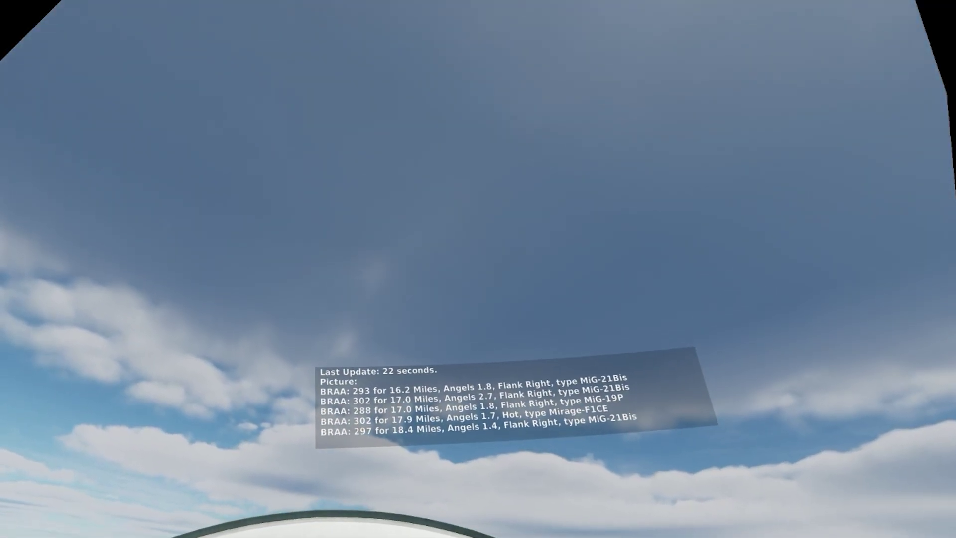
key(backslash)
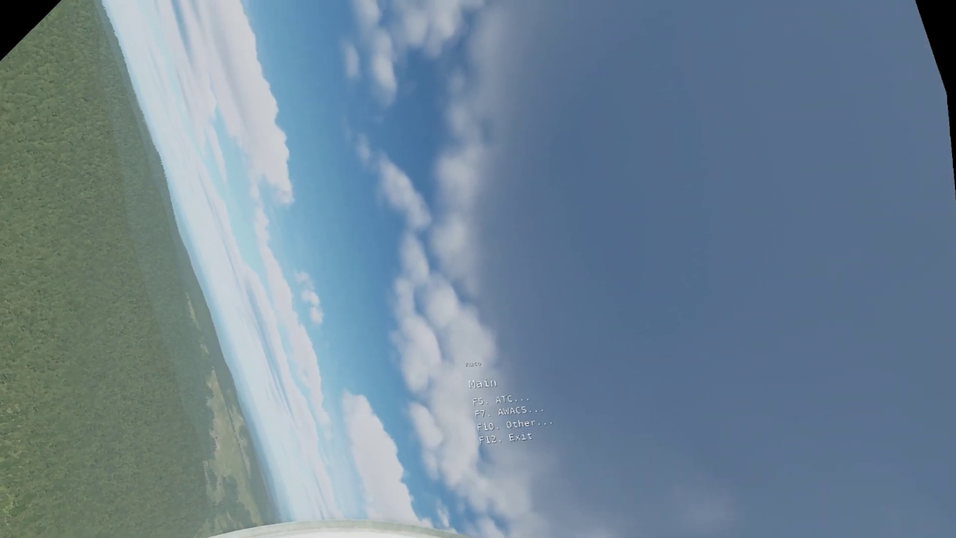
key(F2)
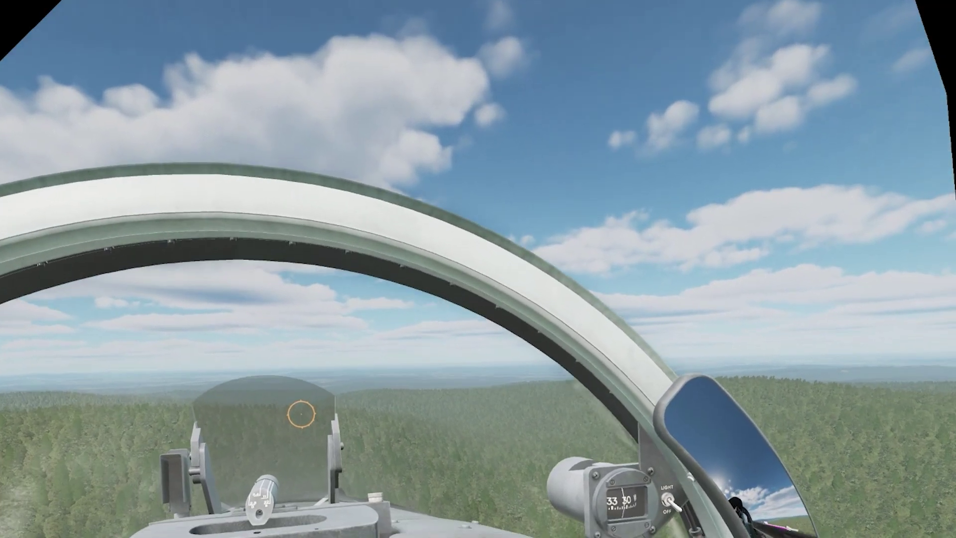
key(backslash)
- Read successive EWR BRAA lists as MiG-21Bis and MiG-19P contacts close within a few miles
key(F10)
key(F3)
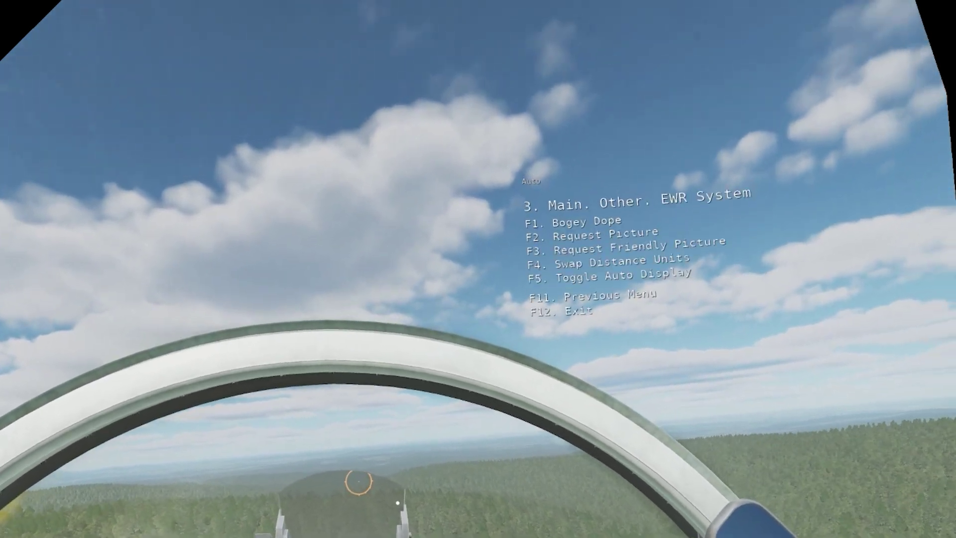
key(F2)
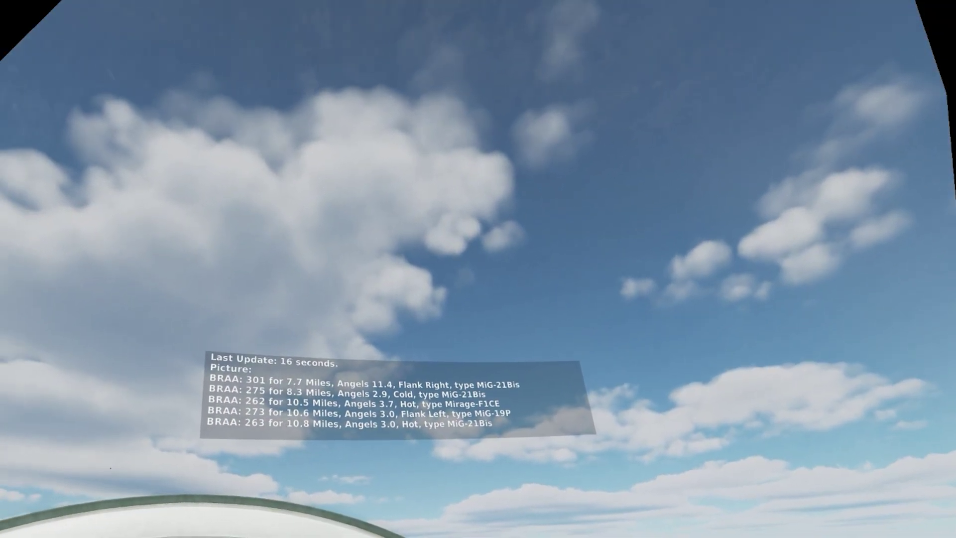
key(F1)
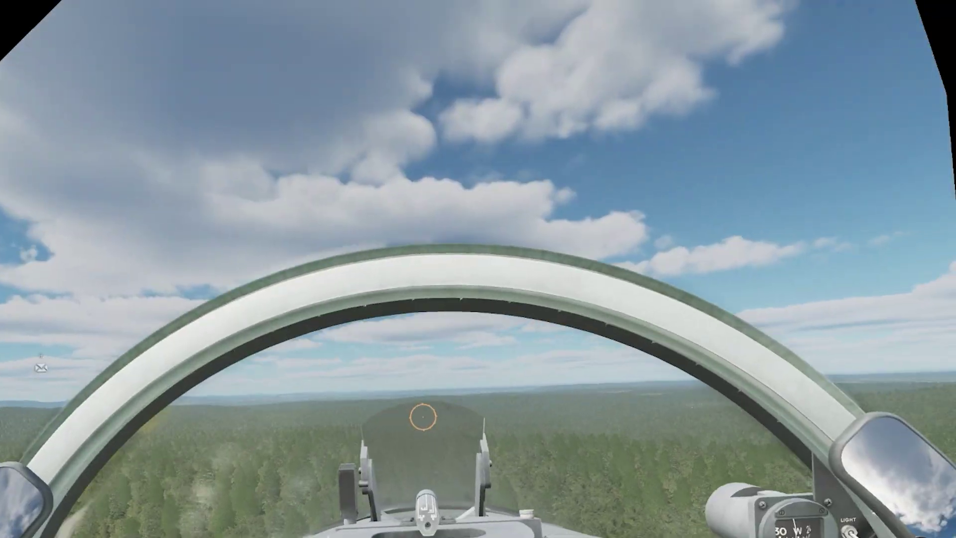
key(F2)
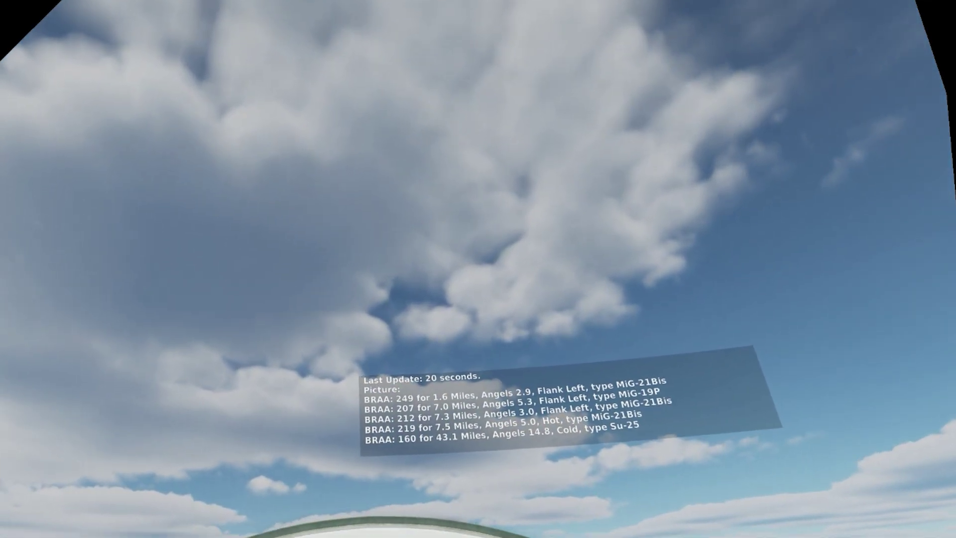
key(F10)
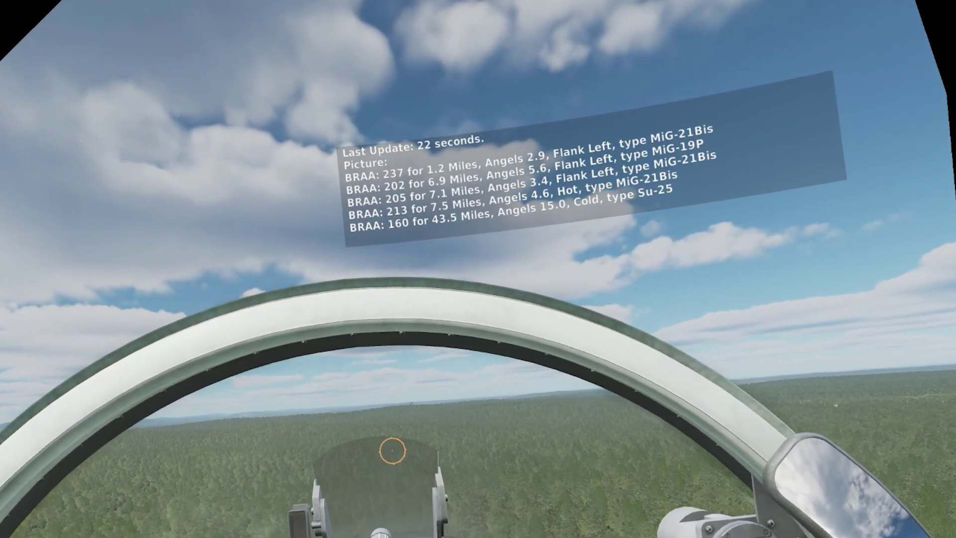
key(F1)
key(F2)
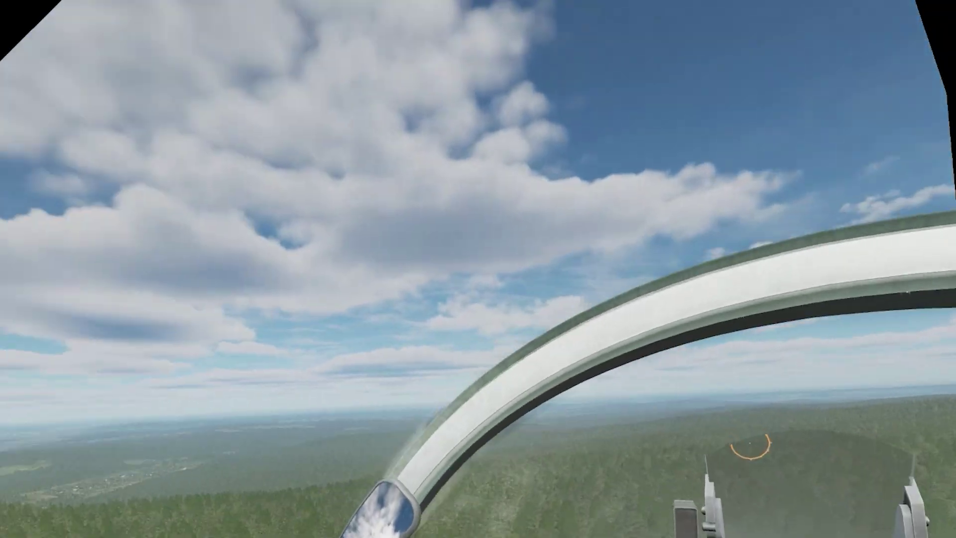
- Request an EWR picture showing the MiG-21Bis 4.9 miles out, briefly checking the external view
key(backslash)
key(F10)
key(F1)
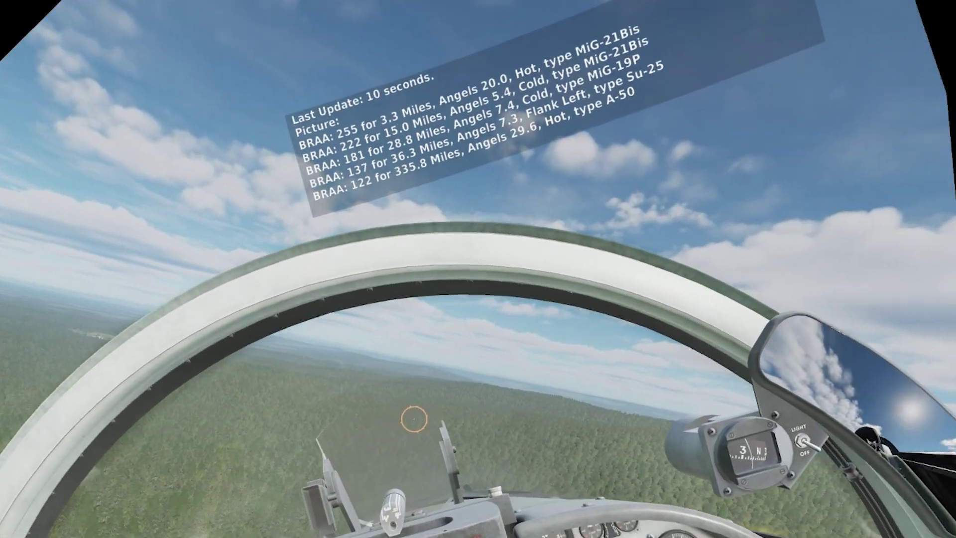
key(F2)
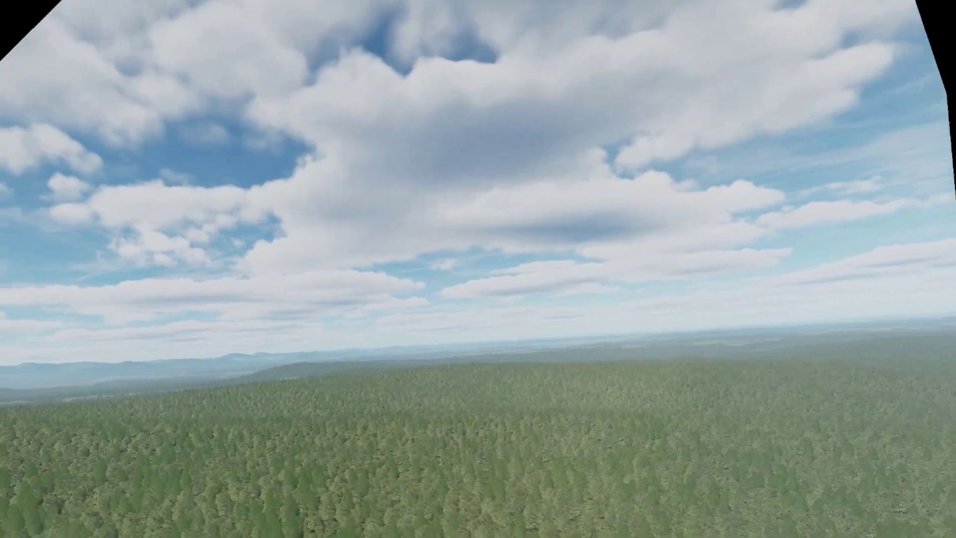
key(F1)
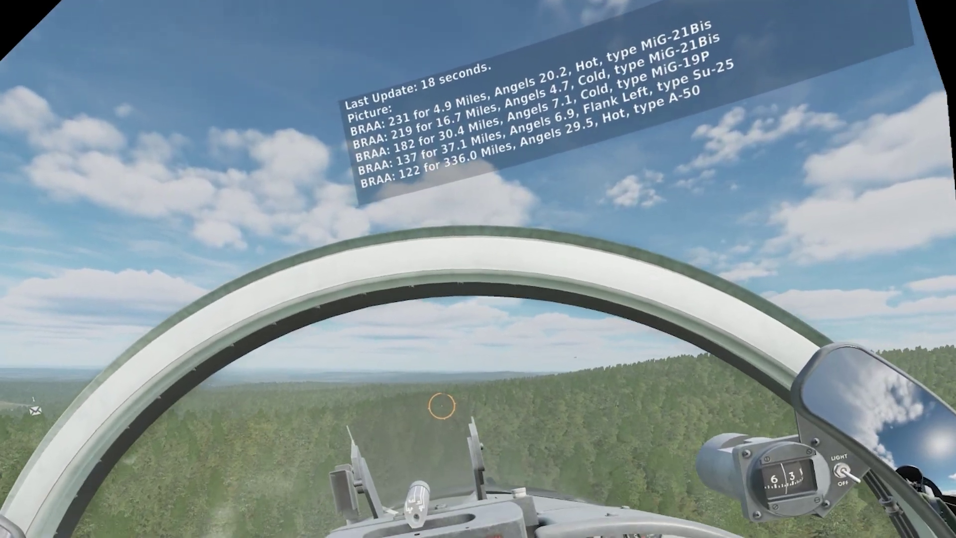
- Request the EWR current picture showing a hot MiG-21Bis 2.2 miles away
key(F2)
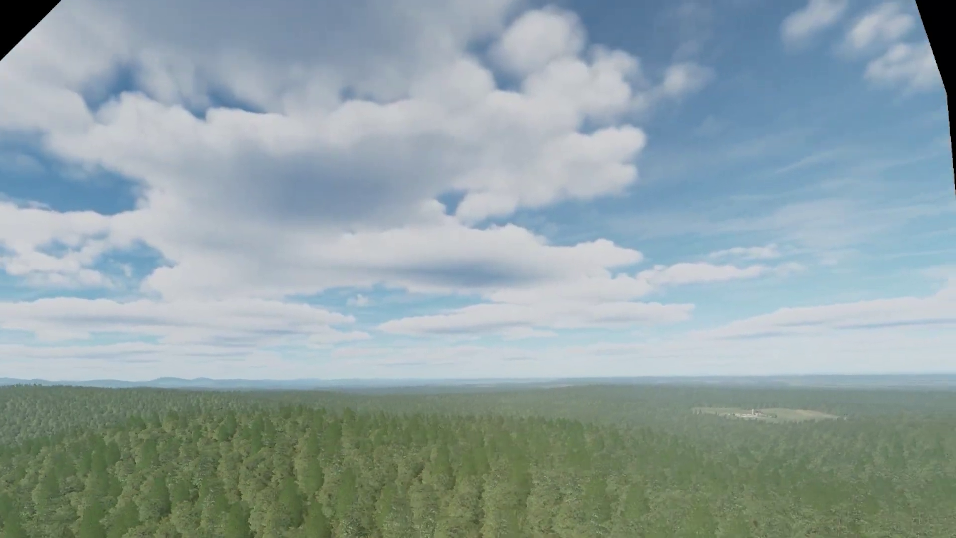
key(F1)
key(backslash)
key(F10)
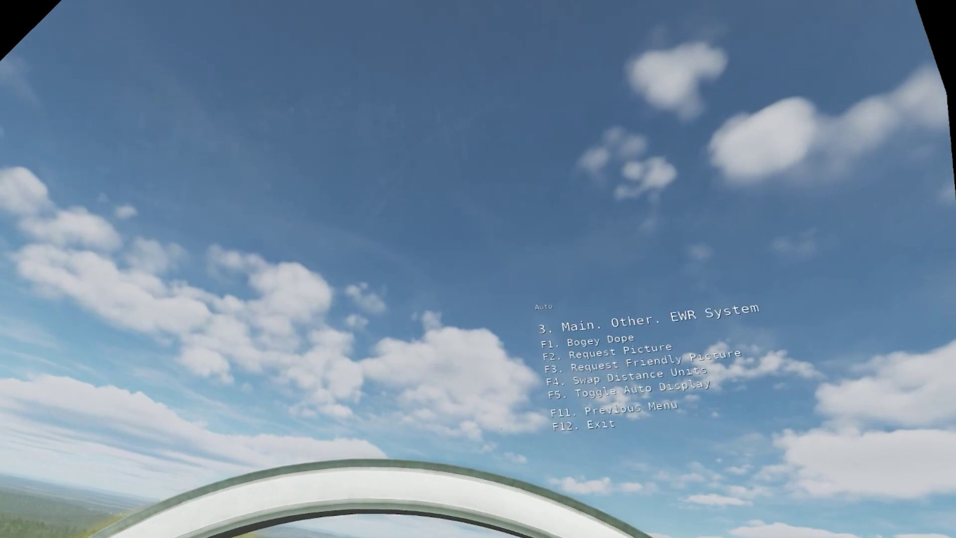
key(F2)
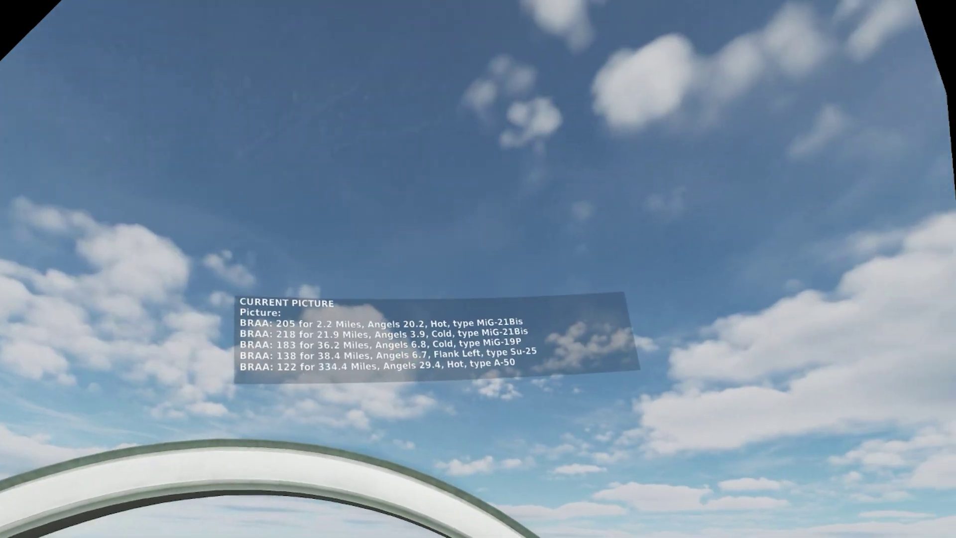
- Glance twice at the outside view over the forest, returning to the cockpit each time
key(F2)
key(F1)
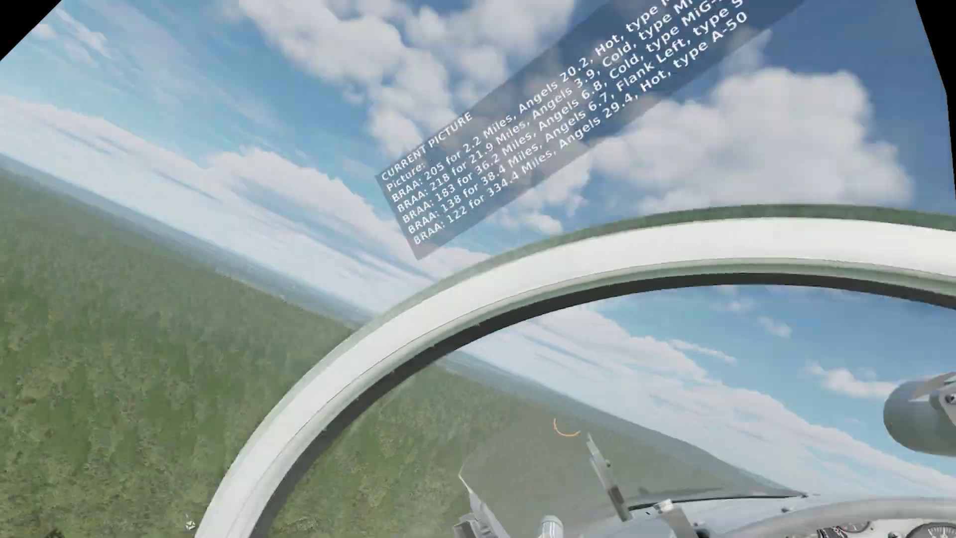
key(F2)
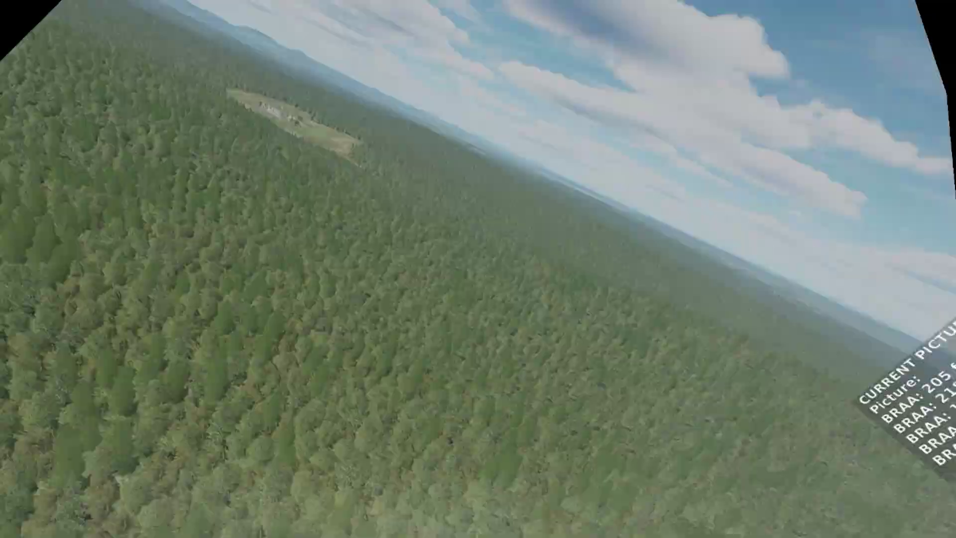
key(F1)
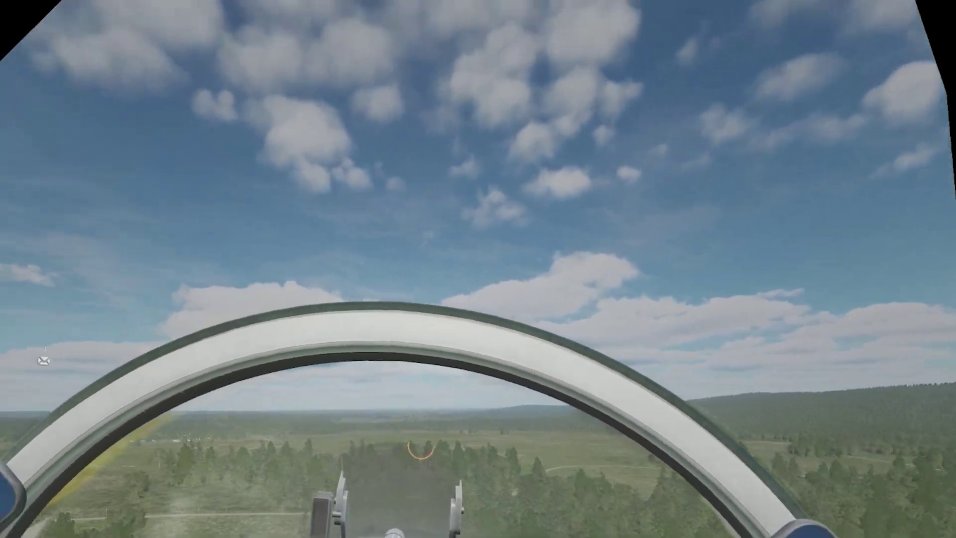
key(F3)
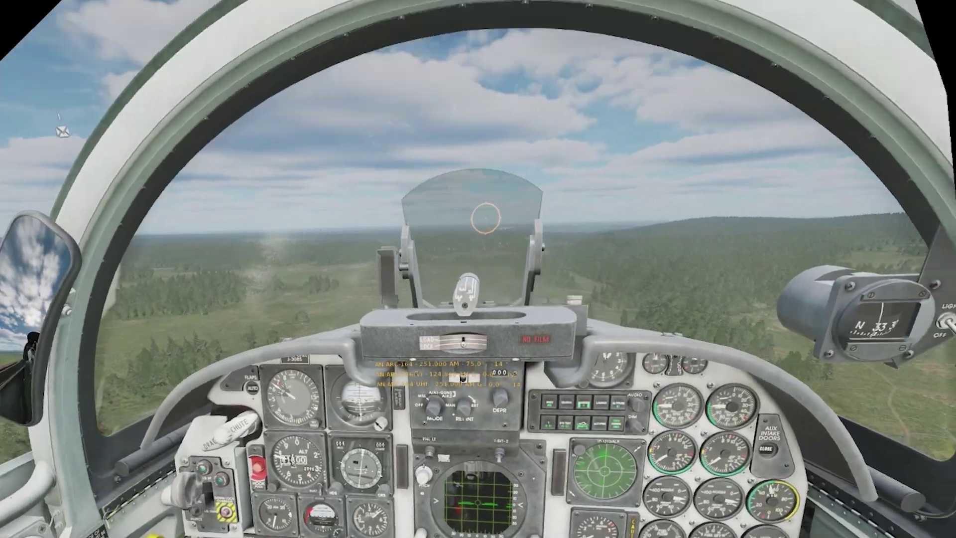
key(F10)
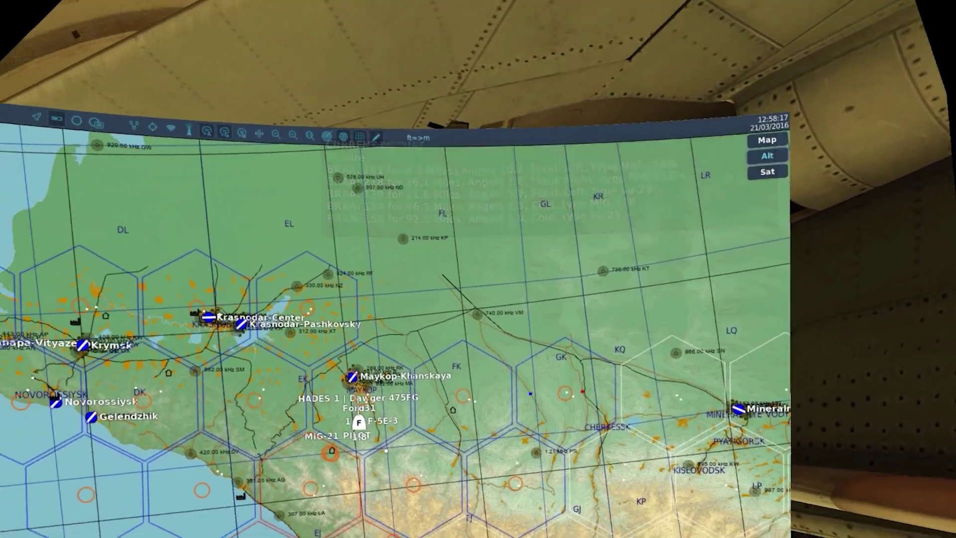
key(F1)
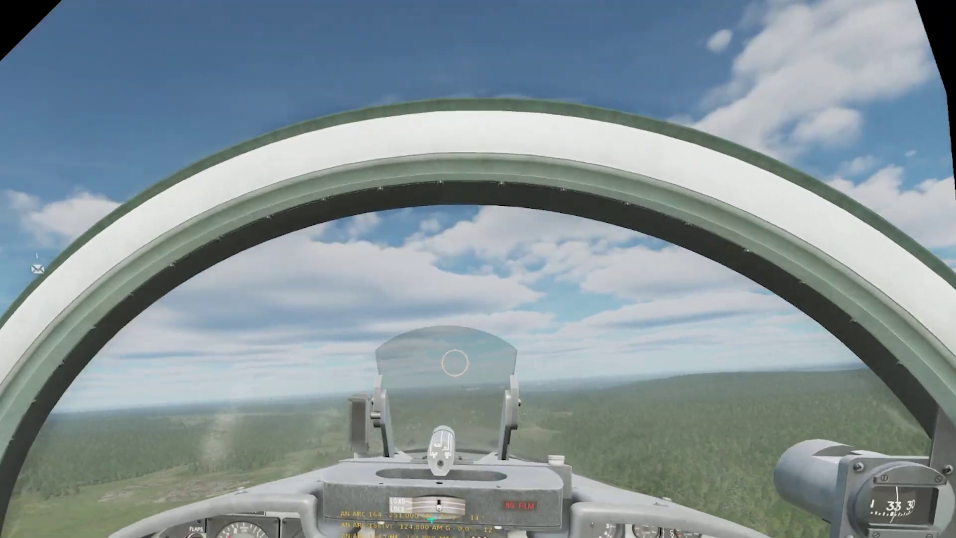